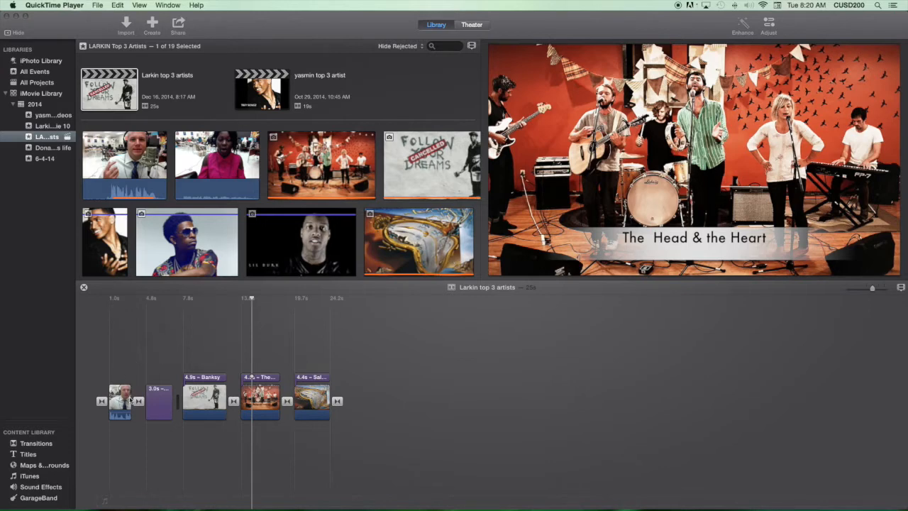
# - Browse the available audio sources, checking the iTunes library and the full list of sound effects
pyautogui.moveTo(228, 310); pyautogui.dragTo(127, 319)
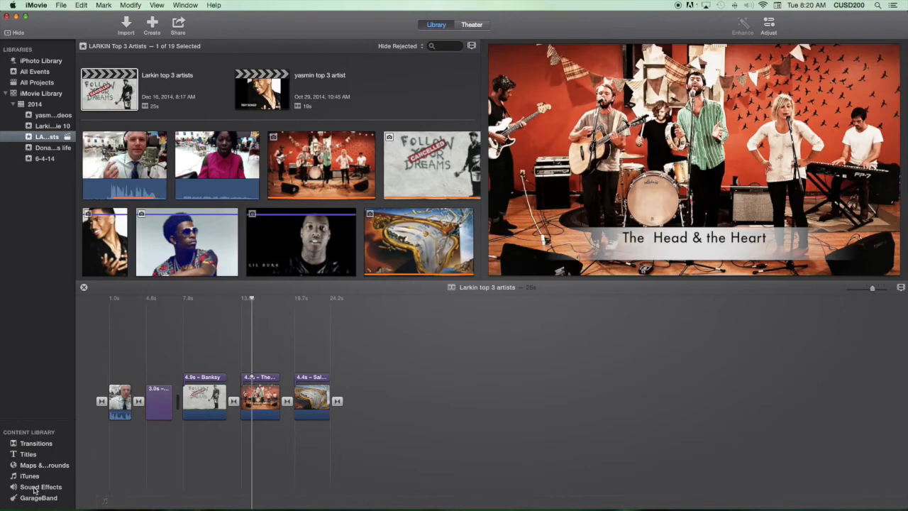
pyautogui.click(35, 488)
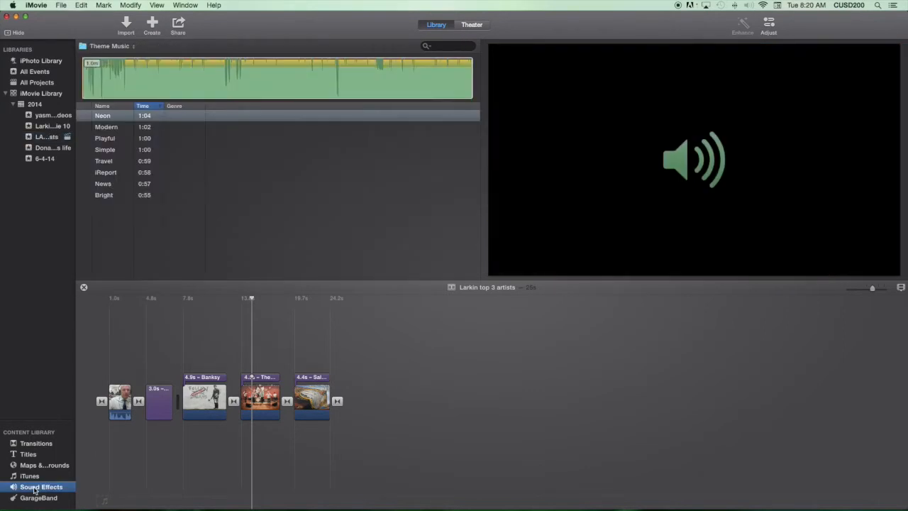
pyautogui.click(28, 477)
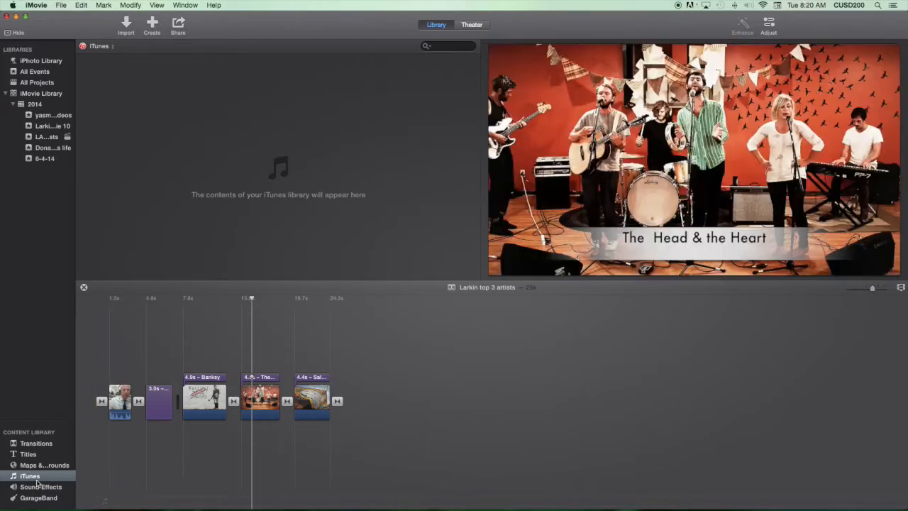
pyautogui.click(33, 489)
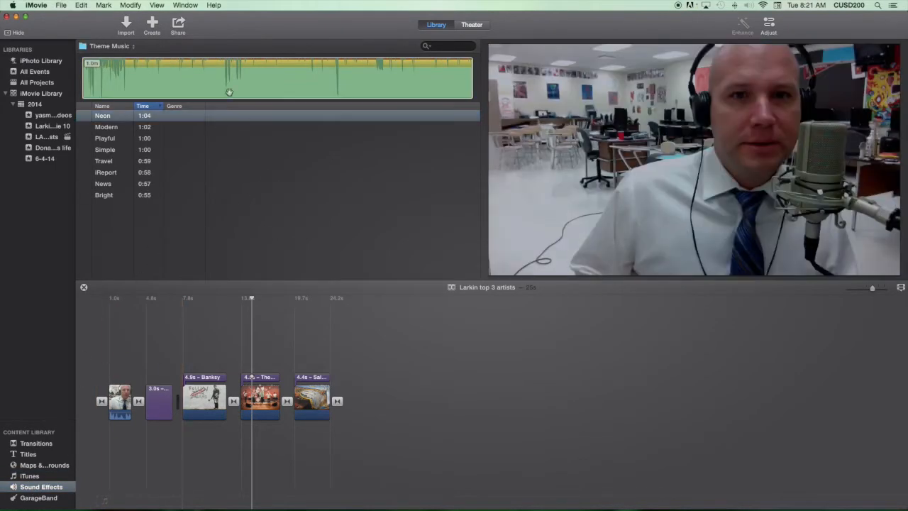
pyautogui.click(118, 47)
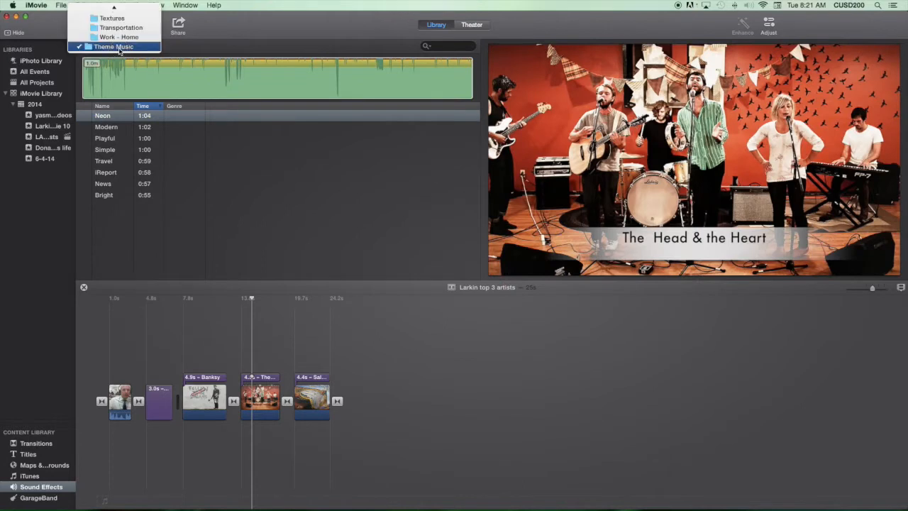
pyautogui.click(125, 10)
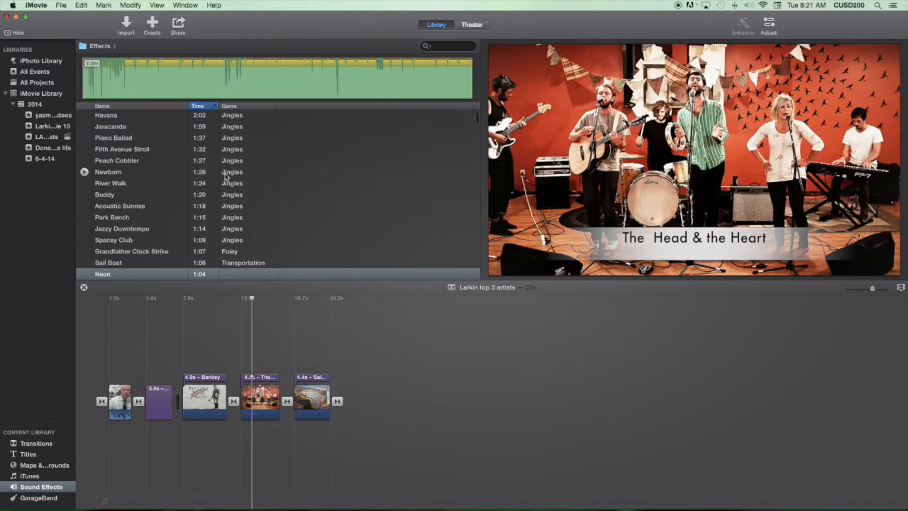
pyautogui.scroll(-15, 231, 165)
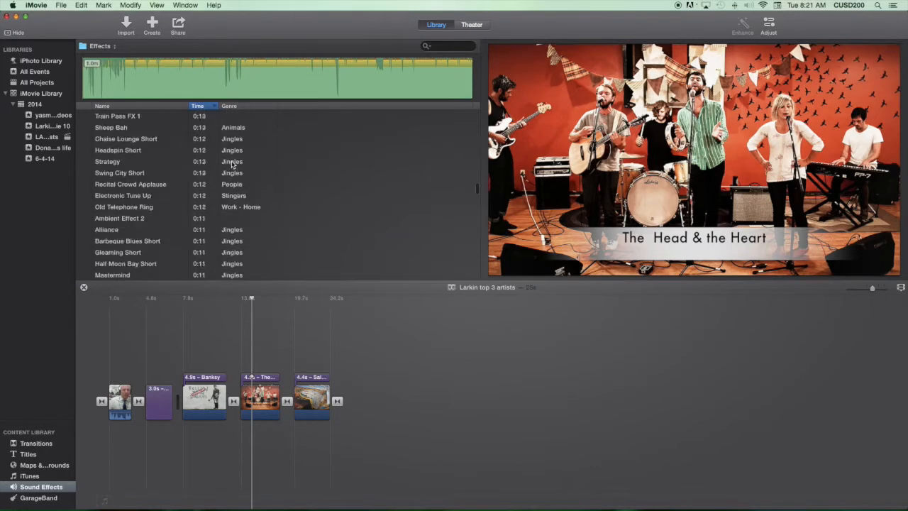
pyautogui.scroll(5, 231, 165)
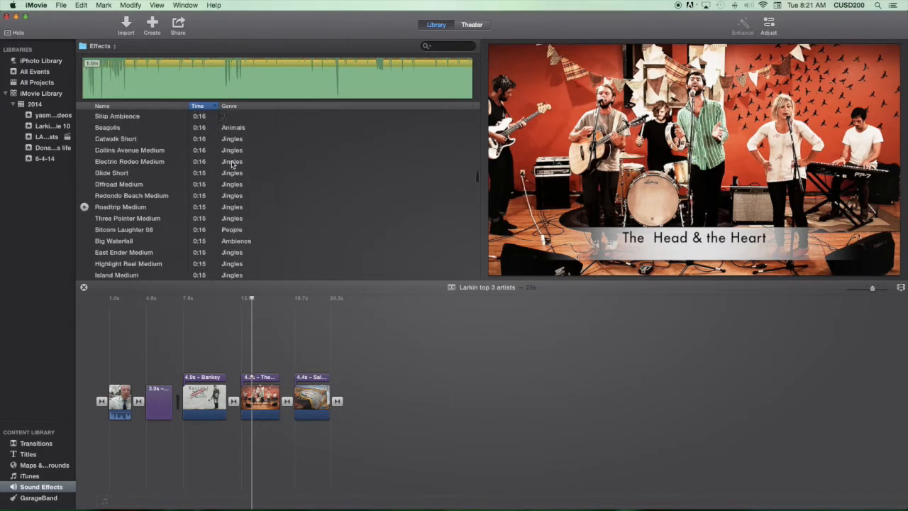
# - Add the Neon track from Theme Music beneath the clips at the start of the timeline
pyautogui.click(113, 47)
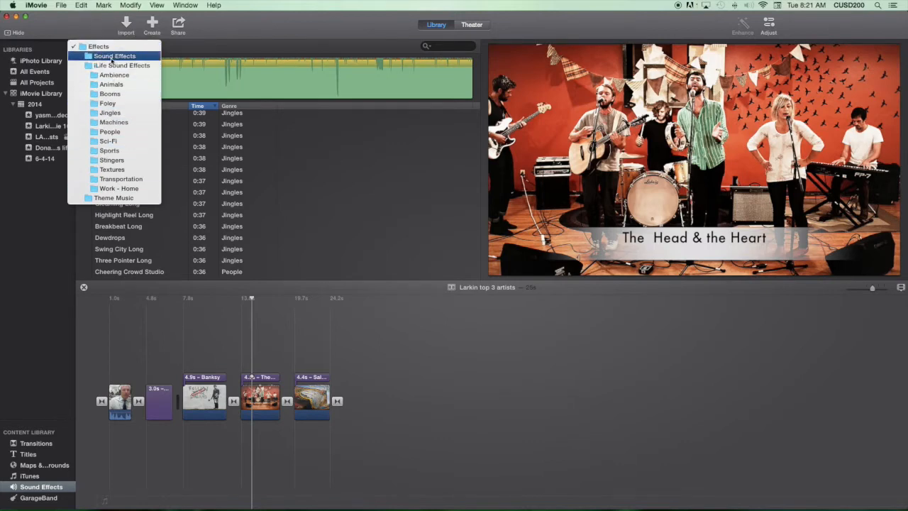
pyautogui.click(128, 198)
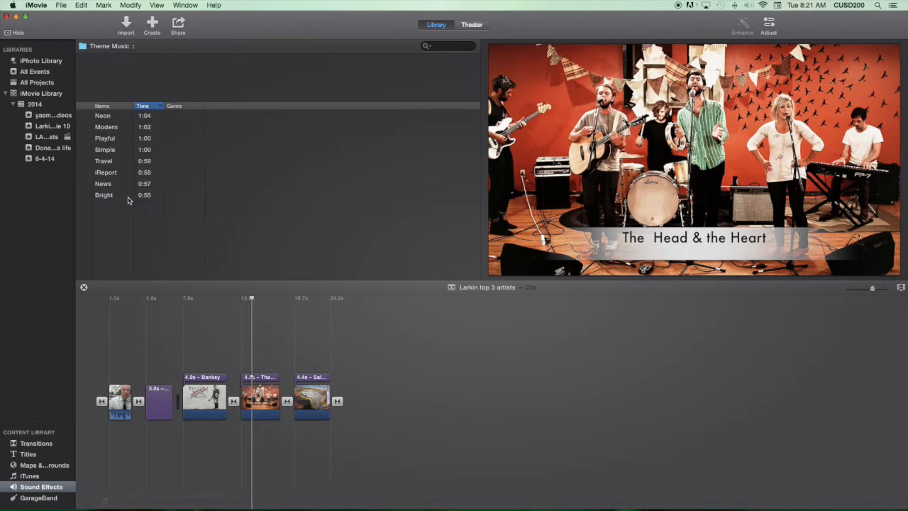
pyautogui.click(111, 117)
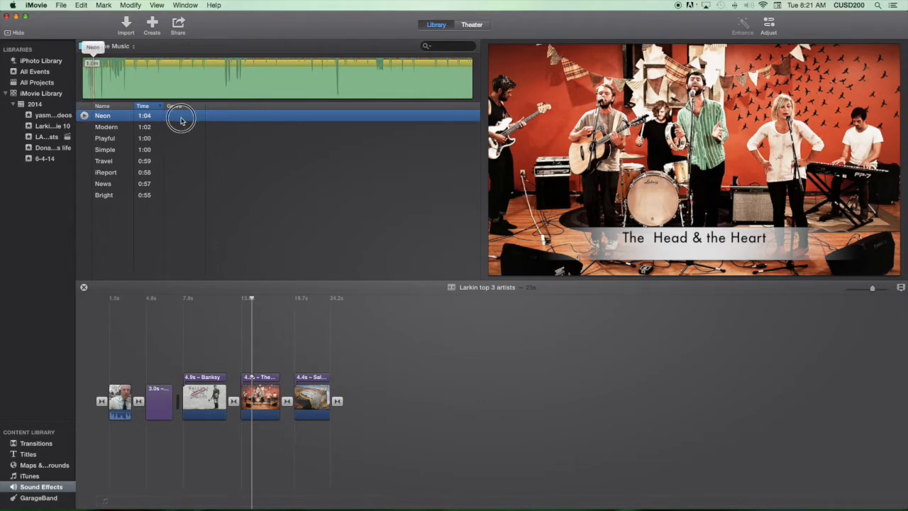
pyautogui.moveTo(181, 122); pyautogui.dragTo(105, 443)
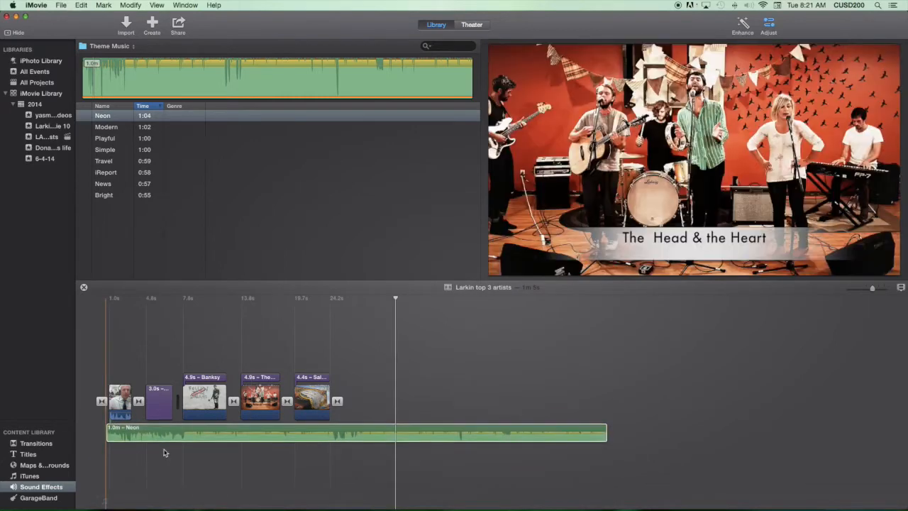
# - Move the Neon track into the project's background music area below the clips
pyautogui.click(519, 428)
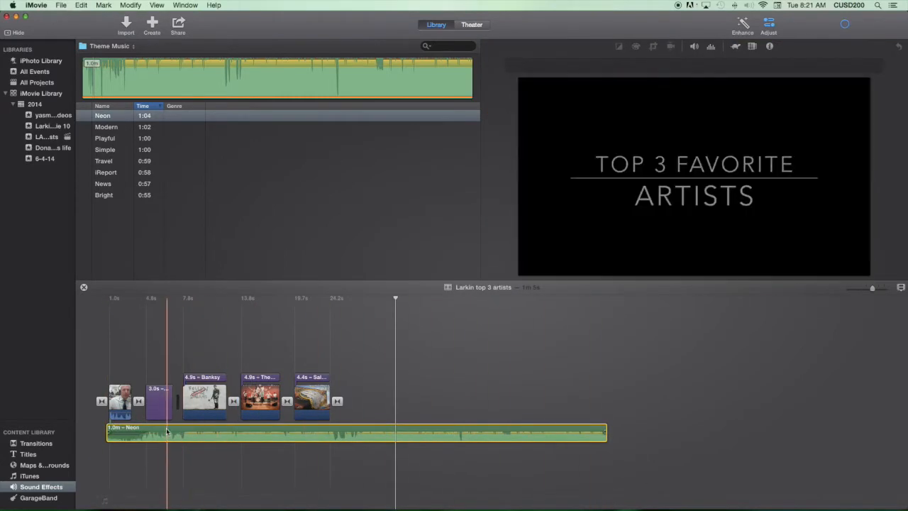
pyautogui.click(175, 433)
pyautogui.moveTo(175, 433); pyautogui.dragTo(164, 498)
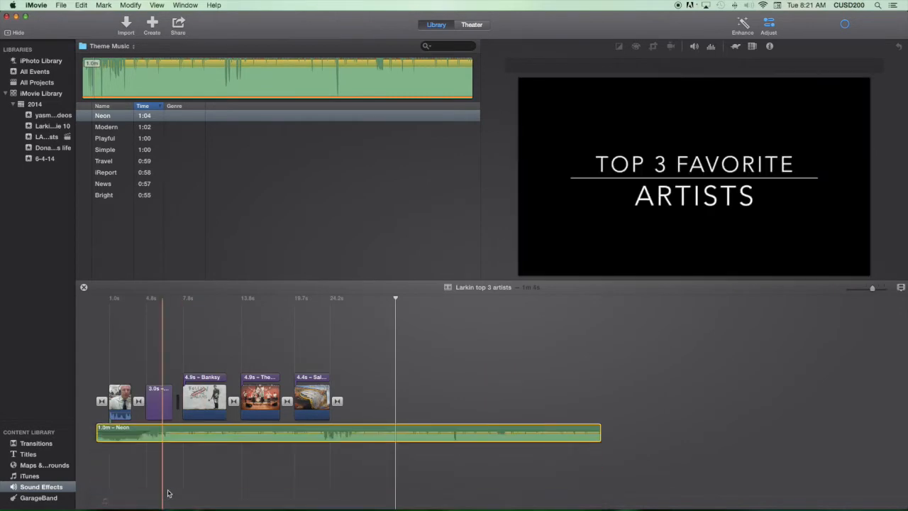
pyautogui.moveTo(195, 445); pyautogui.dragTo(178, 492)
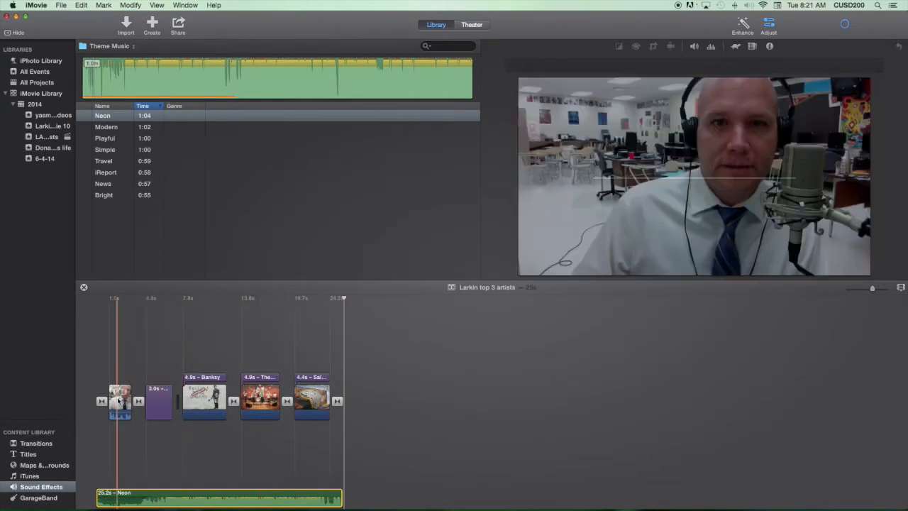
# - Show the opening video clip's volume adjustments and play the project from the beginning to hear the music mix
pyautogui.click(120, 404)
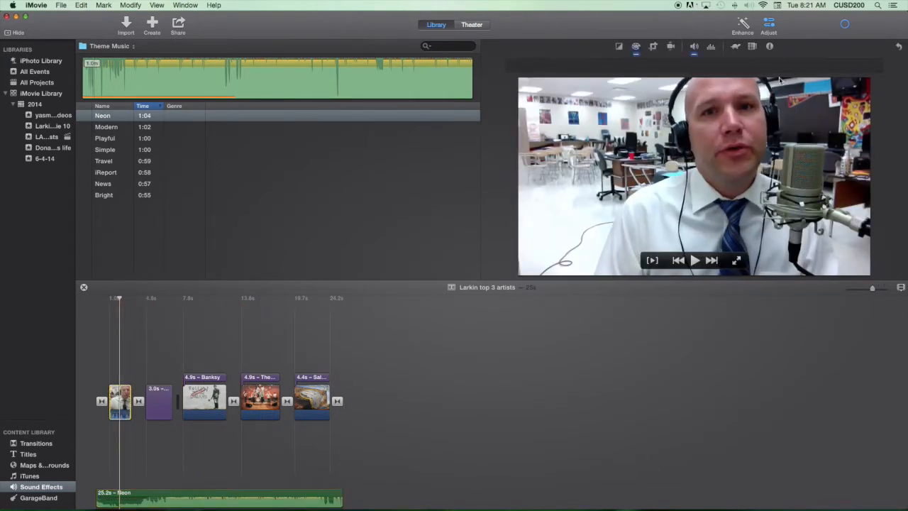
pyautogui.click(695, 48)
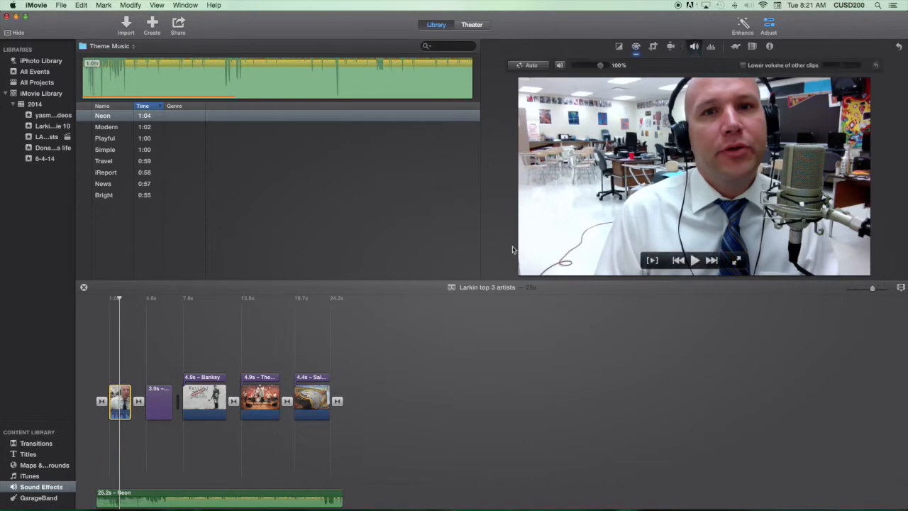
pyautogui.click(168, 334)
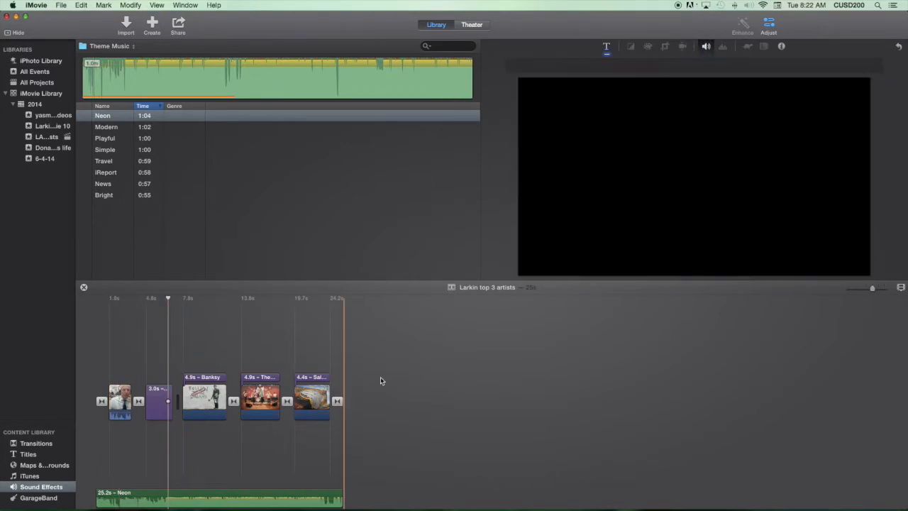
pyautogui.click(92, 469)
pyautogui.press('space')
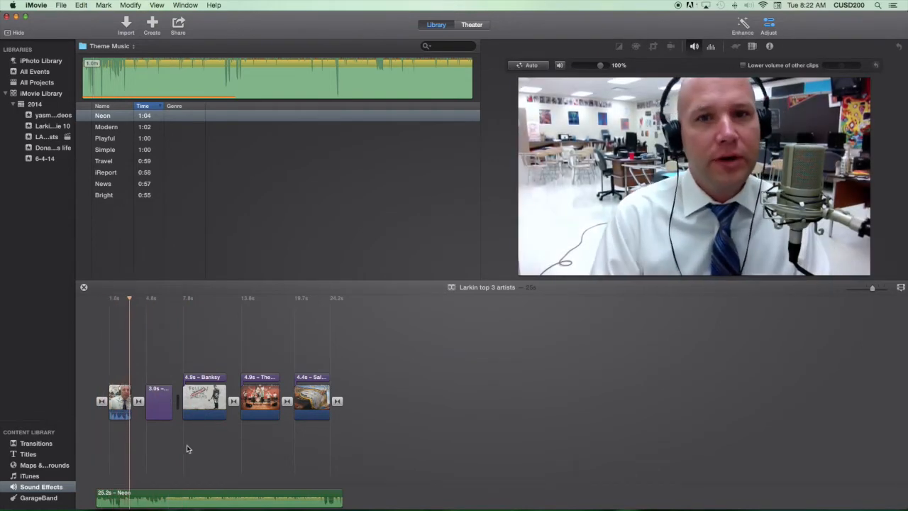
pyautogui.press('space')
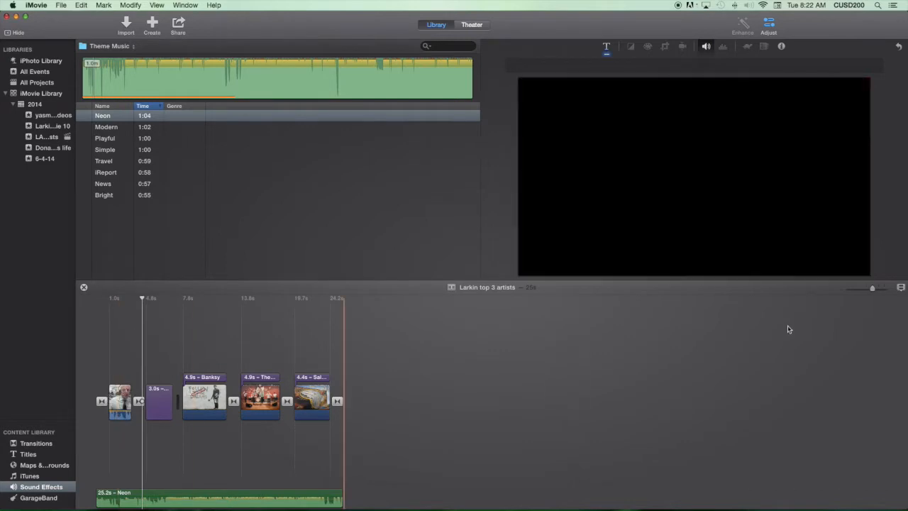
# - Enlarge the timeline clip size and raise the opening video clip's volume to 158%
pyautogui.click(901, 289)
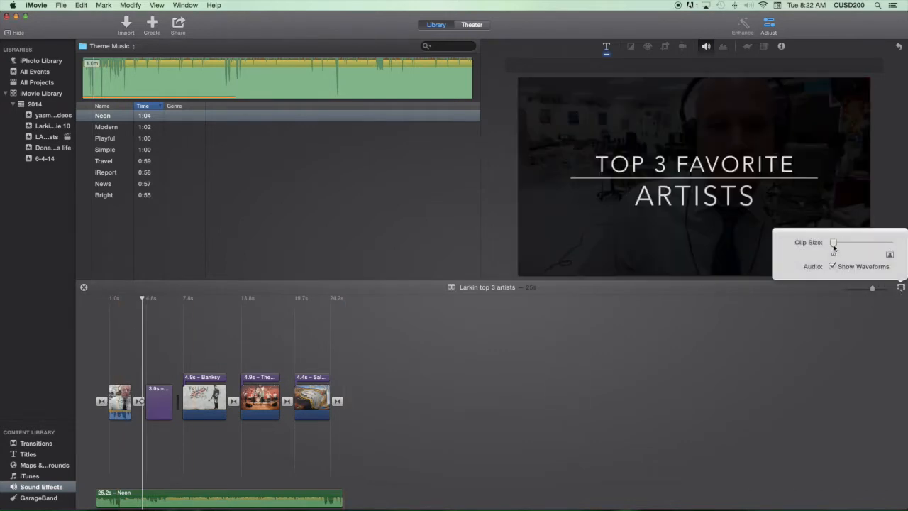
pyautogui.moveTo(834, 243); pyautogui.dragTo(874, 246)
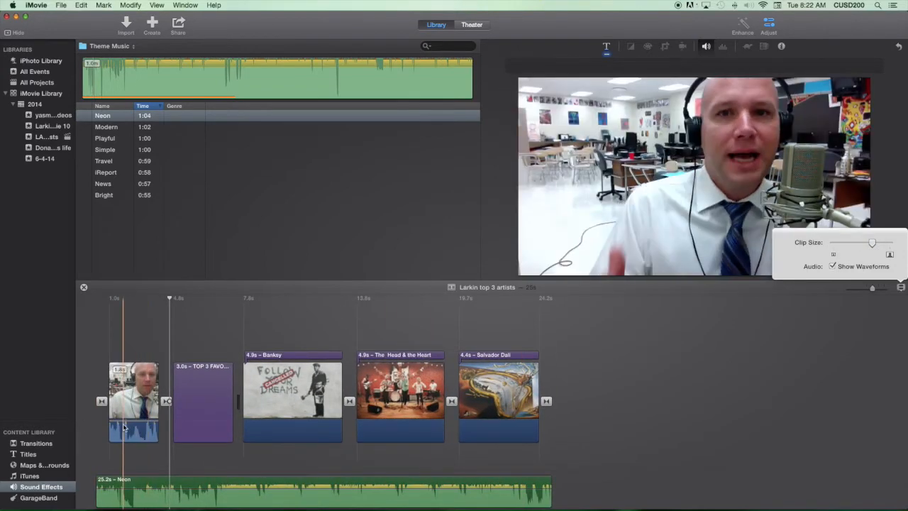
pyautogui.click(126, 424)
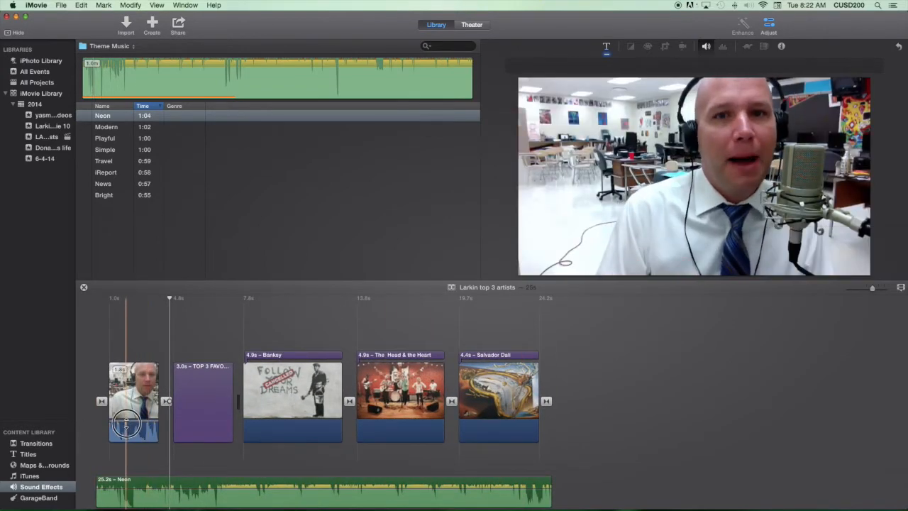
pyautogui.moveTo(138, 423); pyautogui.dragTo(138, 422)
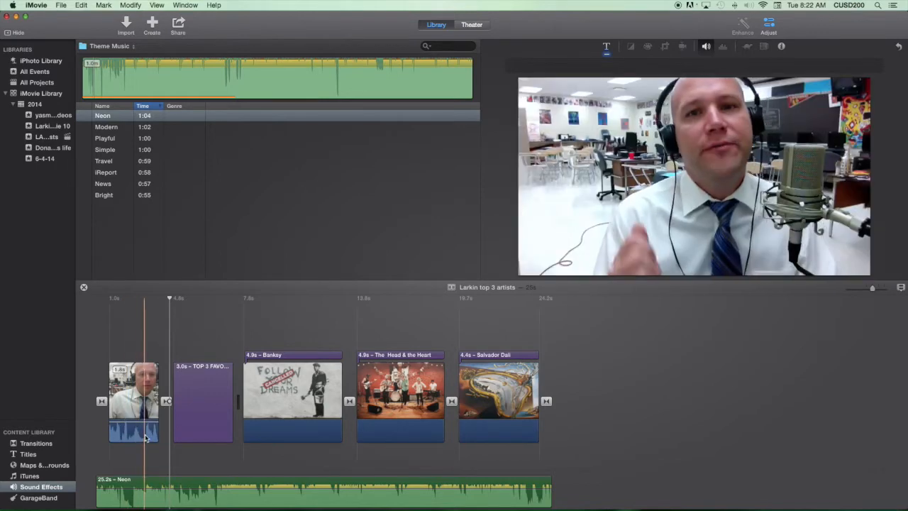
pyautogui.press('space')
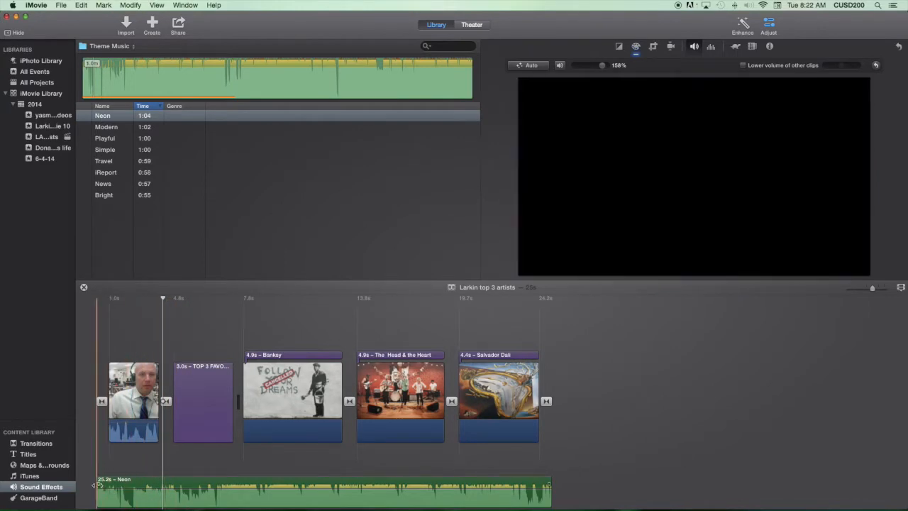
# - Try lowering the Neon music track's volume to 4% and play the project to check the mix
pyautogui.moveTo(98, 484)
pyautogui.mouseDown()
pyautogui.moveTo(119, 485)
pyautogui.moveTo(100, 484)
pyautogui.mouseUp()
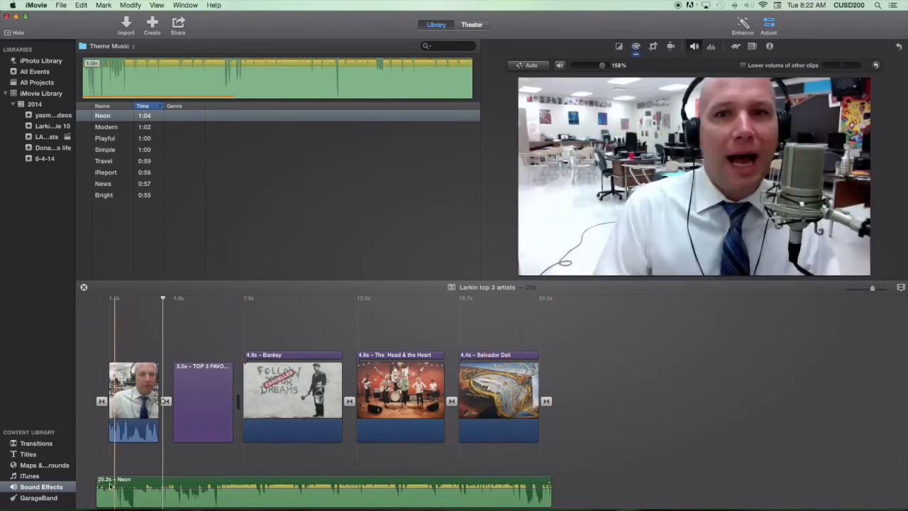
pyautogui.moveTo(123, 487); pyautogui.dragTo(123, 502)
pyautogui.press('space')
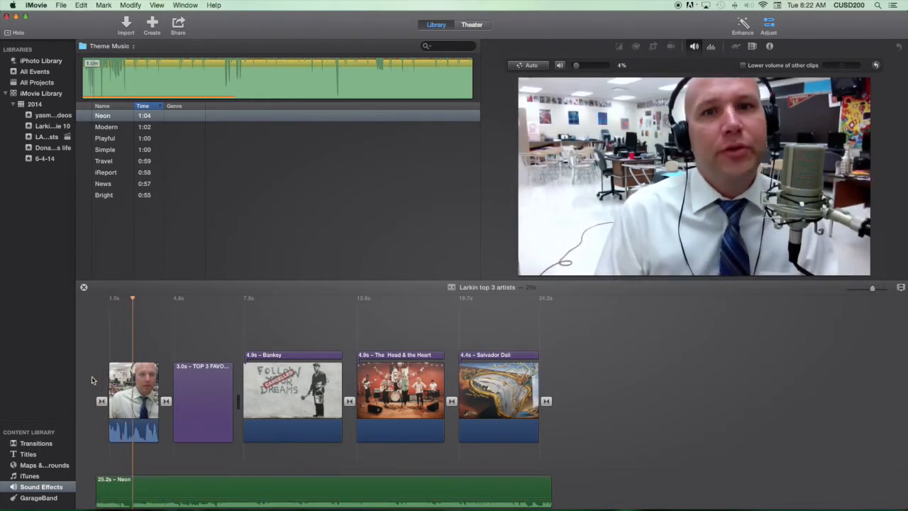
pyautogui.press('space')
# - Raise the Neon track's volume again and add a fade-in at its start and a fade-out at its end
pyautogui.click(164, 489)
pyautogui.moveTo(164, 481); pyautogui.dragTo(164, 488)
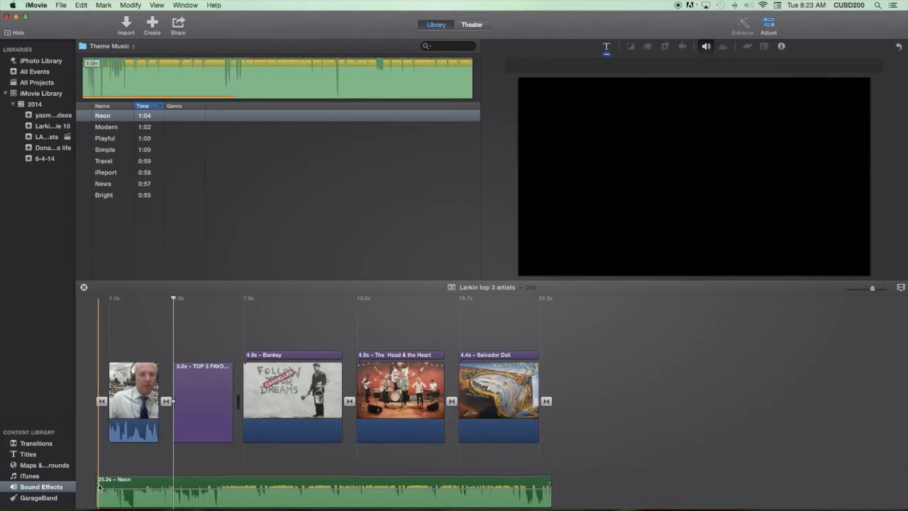
pyautogui.moveTo(99, 486); pyautogui.dragTo(142, 487)
pyautogui.click(100, 485)
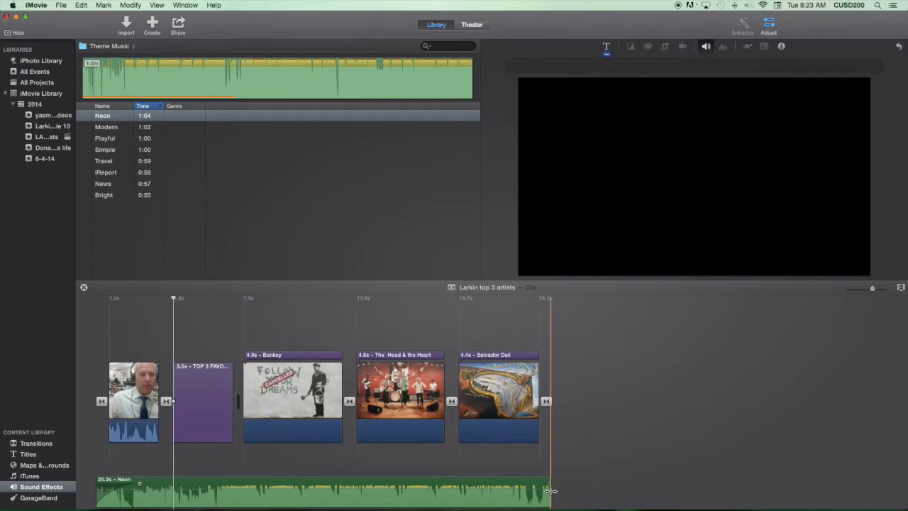
pyautogui.moveTo(550, 485); pyautogui.dragTo(518, 488)
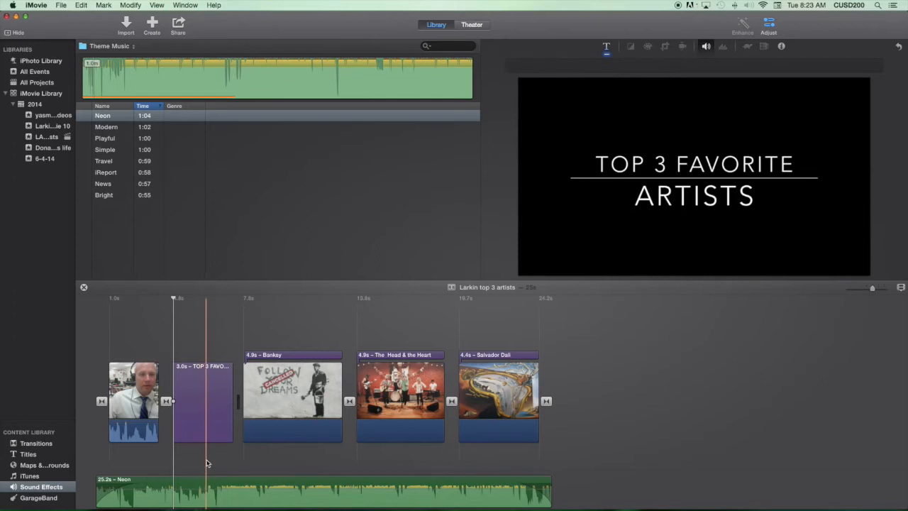
# - Examine the opening video clip's noise reduction, equalizer and volume adjustment options
pyautogui.click(139, 399)
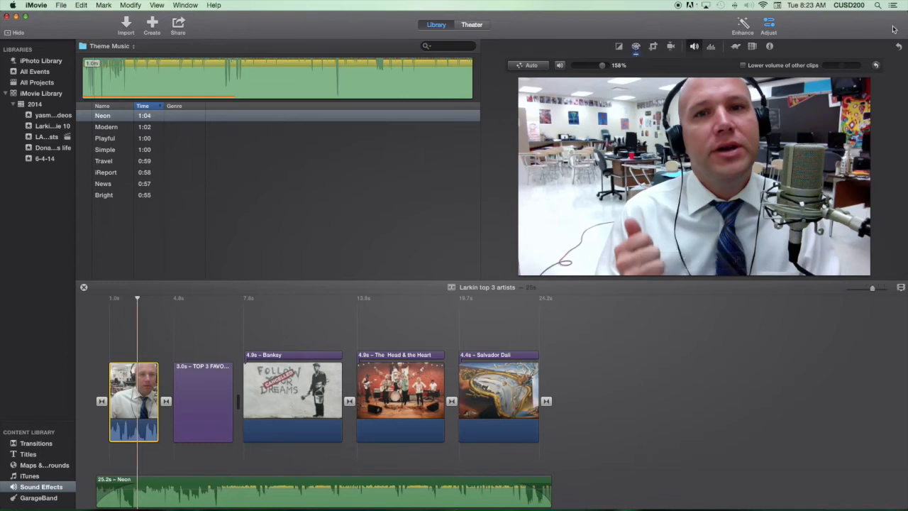
pyautogui.click(770, 26)
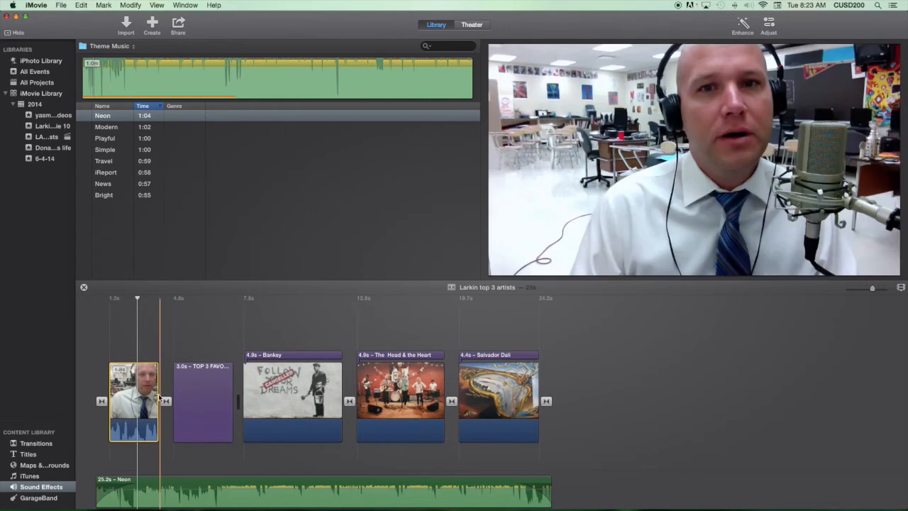
pyautogui.click(145, 399)
pyautogui.click(771, 26)
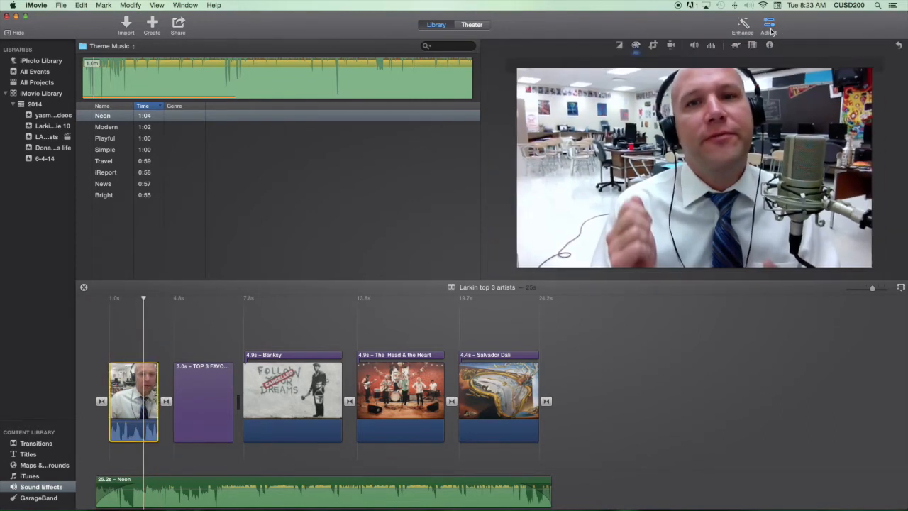
pyautogui.click(711, 47)
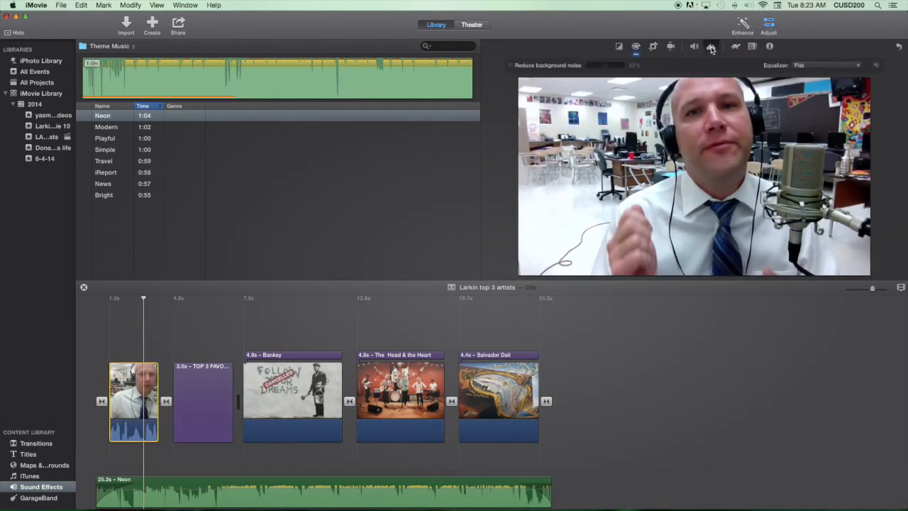
pyautogui.click(693, 49)
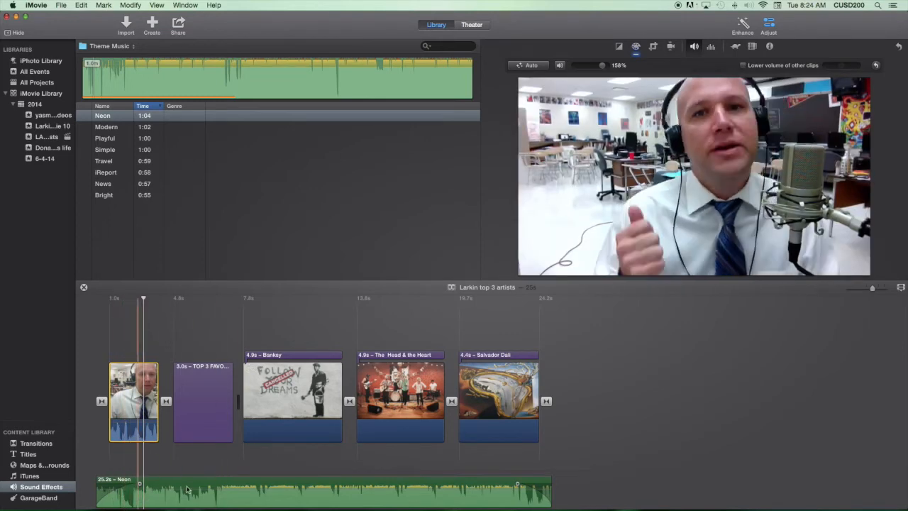
# - Turn on lowering the volume of other clips for the opening video clip and play the project to check the mix
pyautogui.click(743, 65)
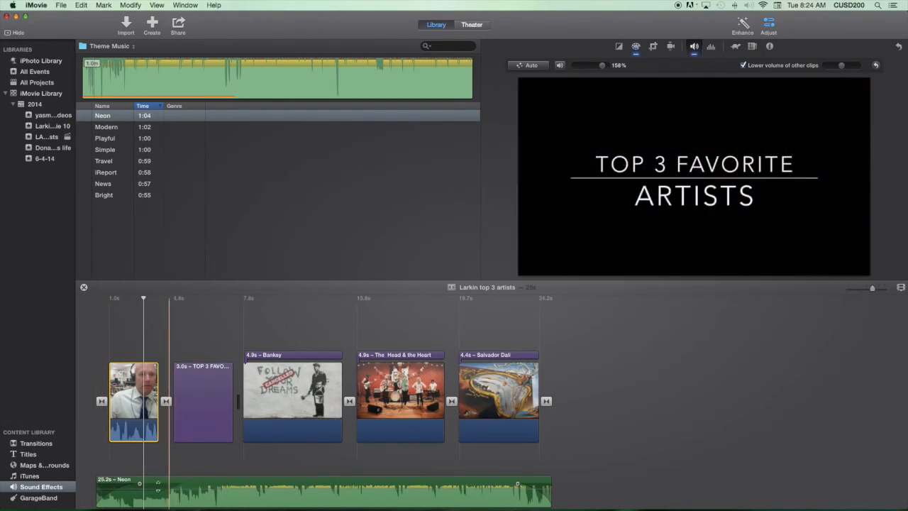
pyautogui.moveTo(135, 488); pyautogui.dragTo(137, 489)
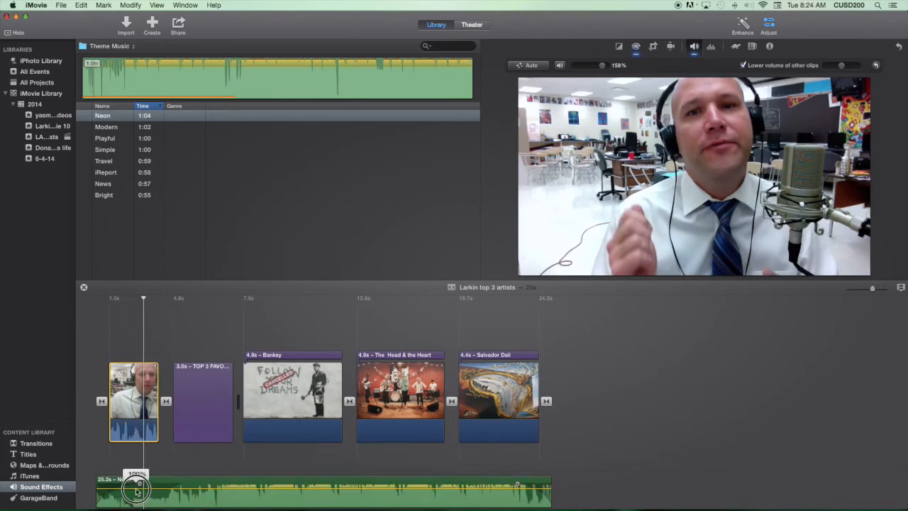
pyautogui.press('space')
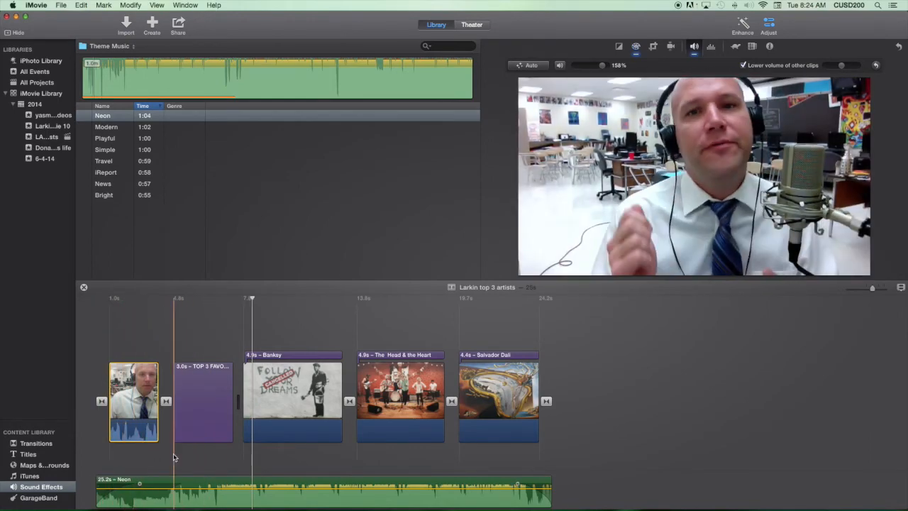
pyautogui.click(175, 425)
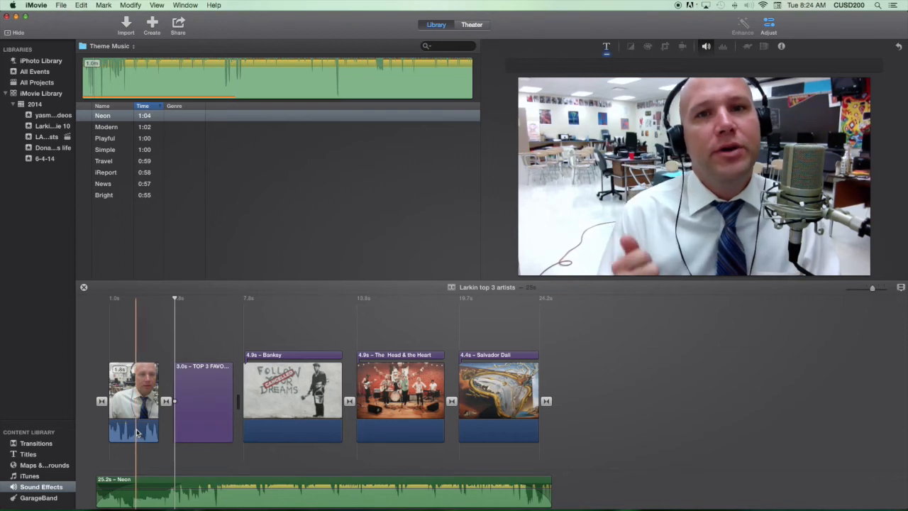
# - Apply the Small Room audio effect to the opening video clip and look over the other audio effects without changing it
pyautogui.click(142, 402)
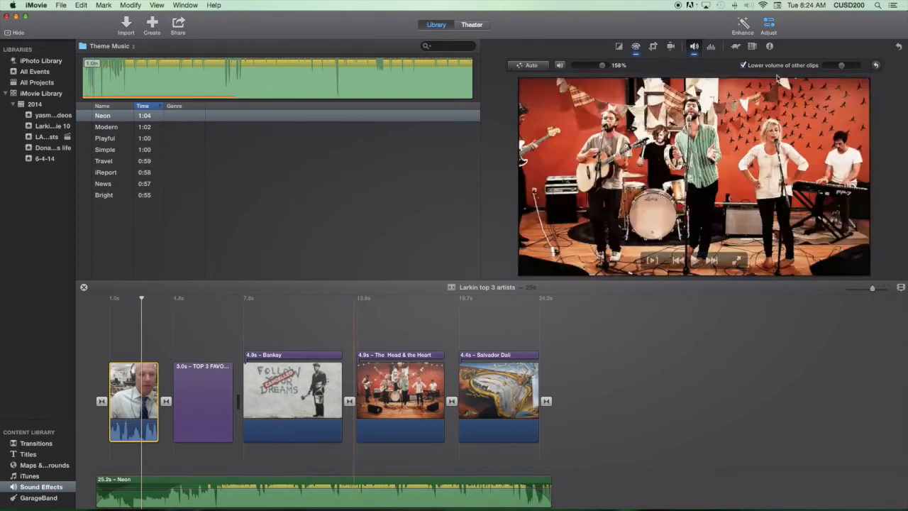
pyautogui.click(752, 48)
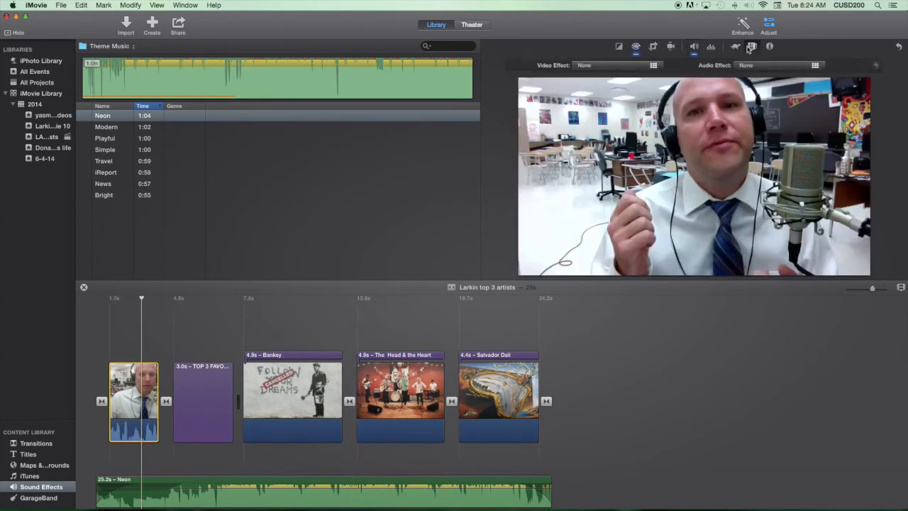
pyautogui.click(777, 64)
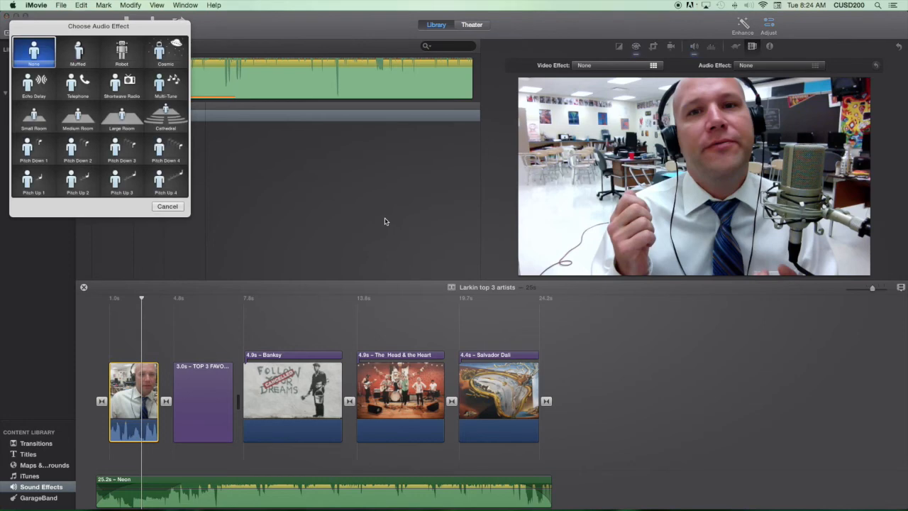
pyautogui.click(35, 123)
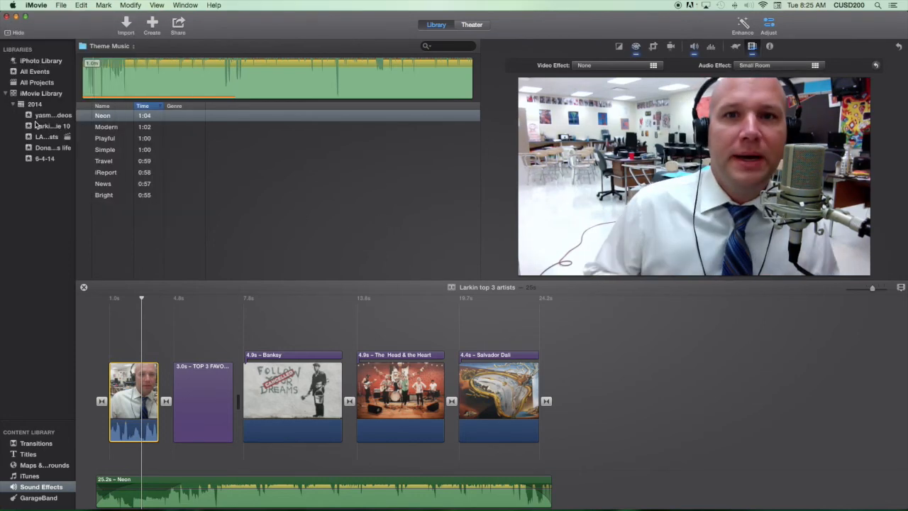
pyautogui.click(755, 65)
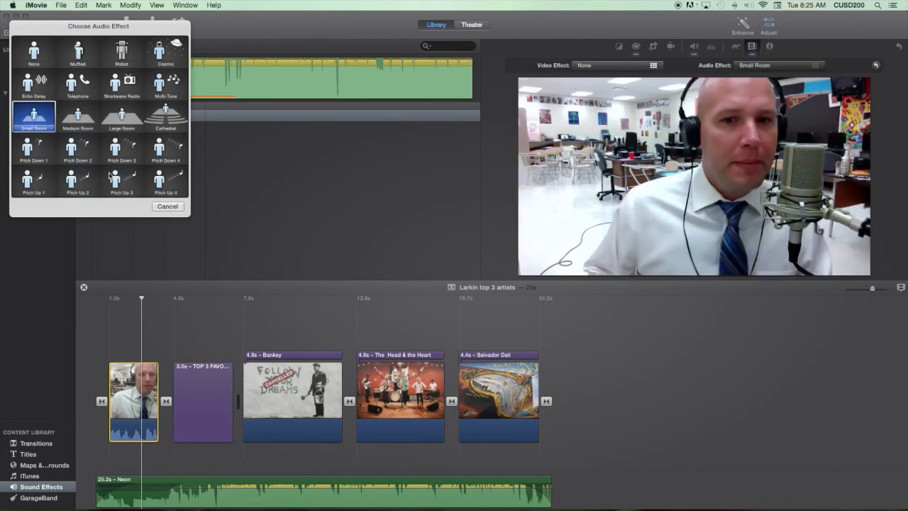
pyautogui.click(168, 206)
# - Reselect the opening video clip and open its volume adjustment options
pyautogui.click(168, 337)
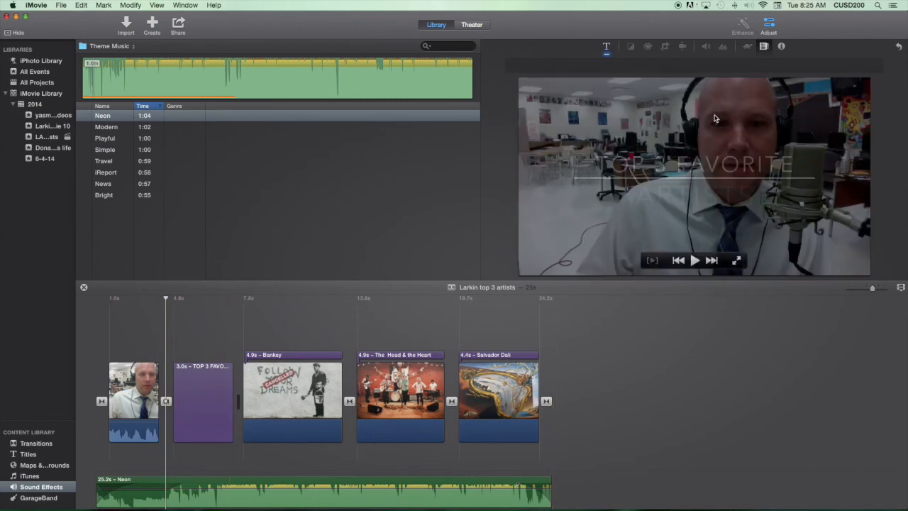
pyautogui.click(134, 397)
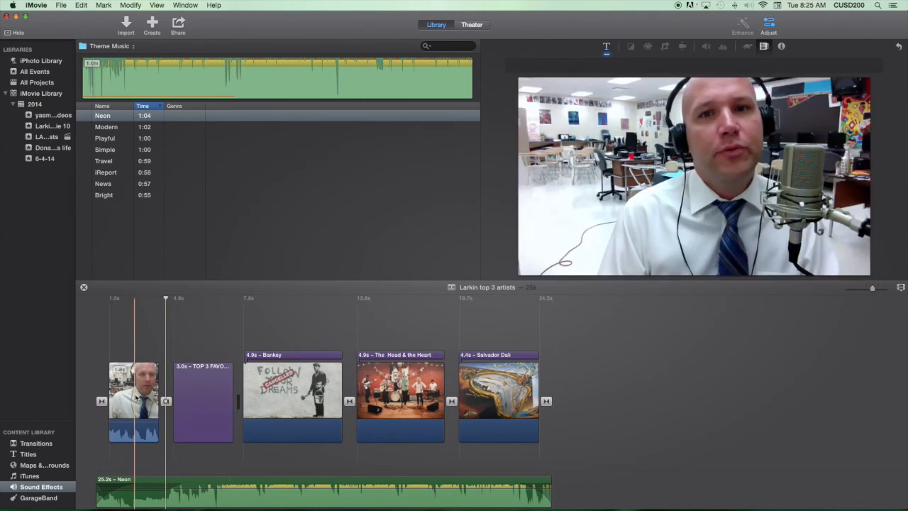
pyautogui.click(695, 48)
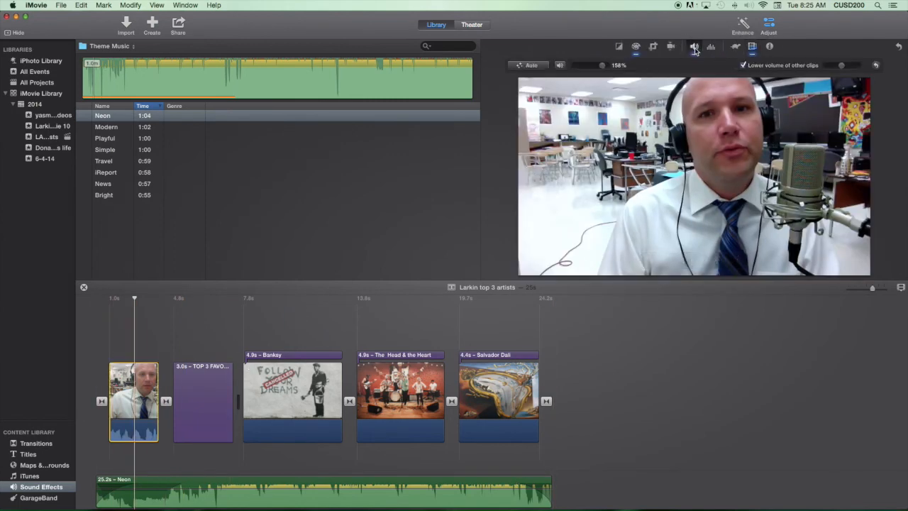